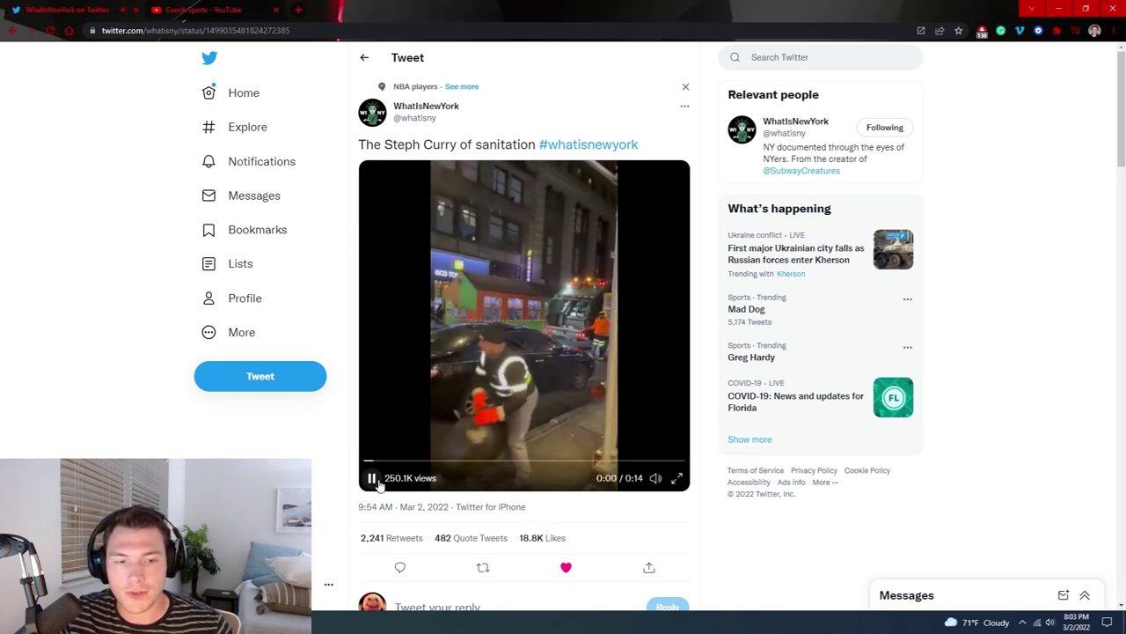
Step: Pause the 'Steph Curry of sanitation' video just after playback begins
click(455, 414)
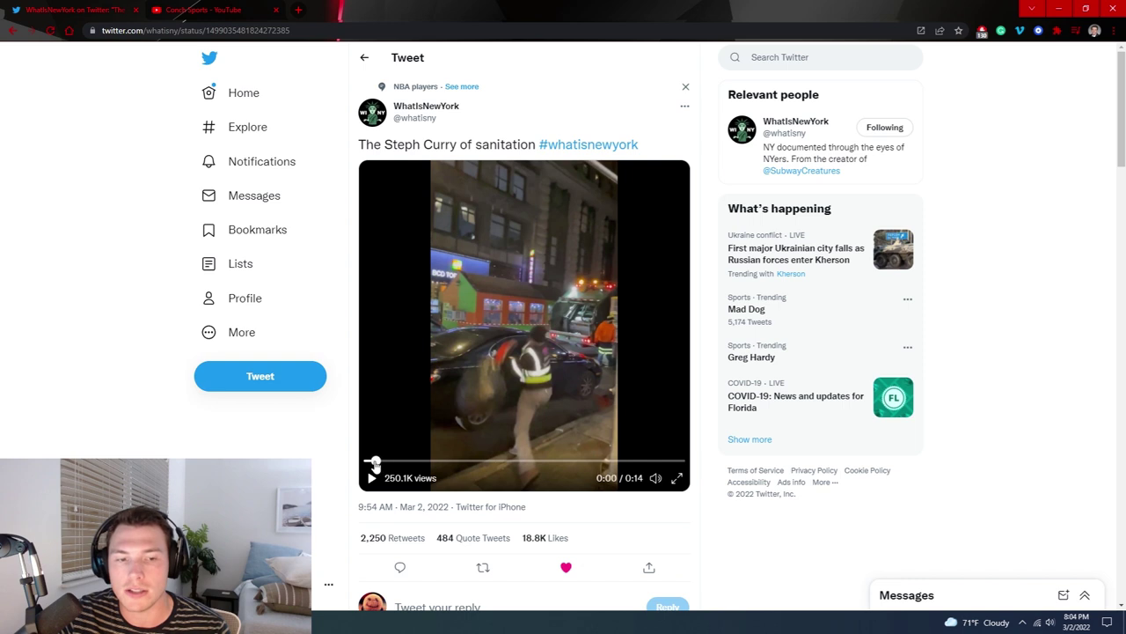
Step: Rewind the sanitation video to 0:00 and play it with the volume turned down
click(363, 460)
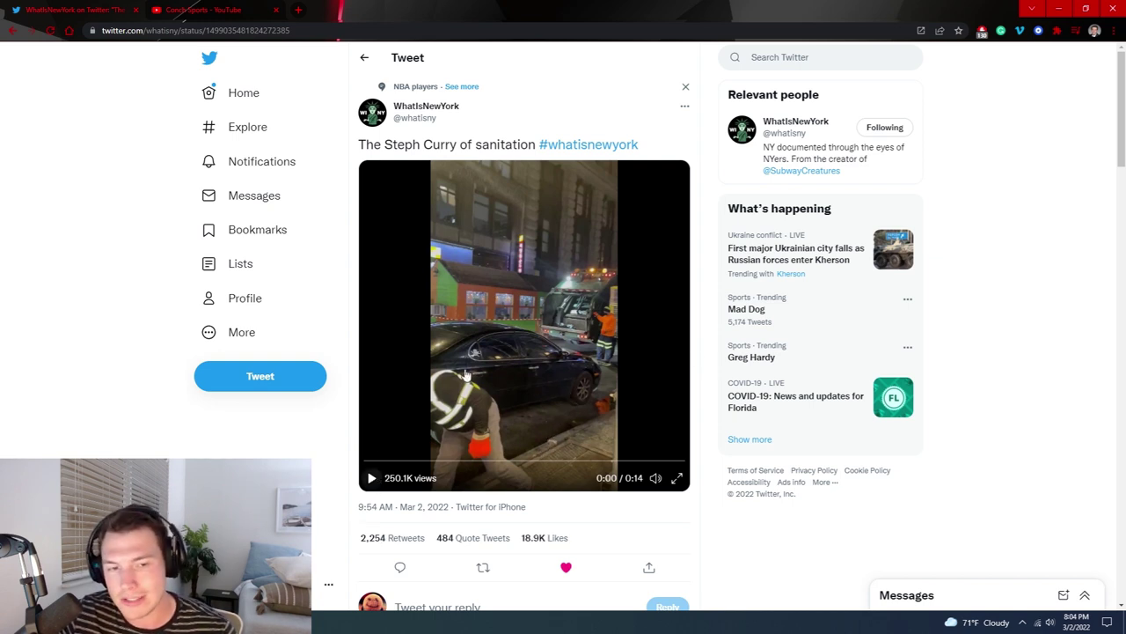
triple_click(402, 146)
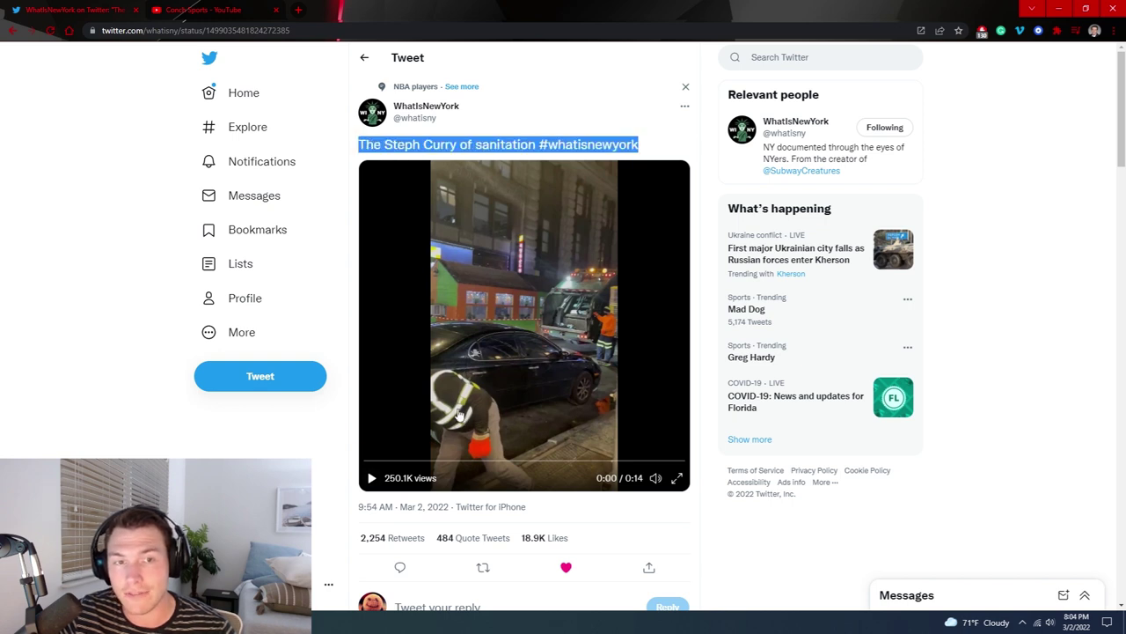
click(371, 480)
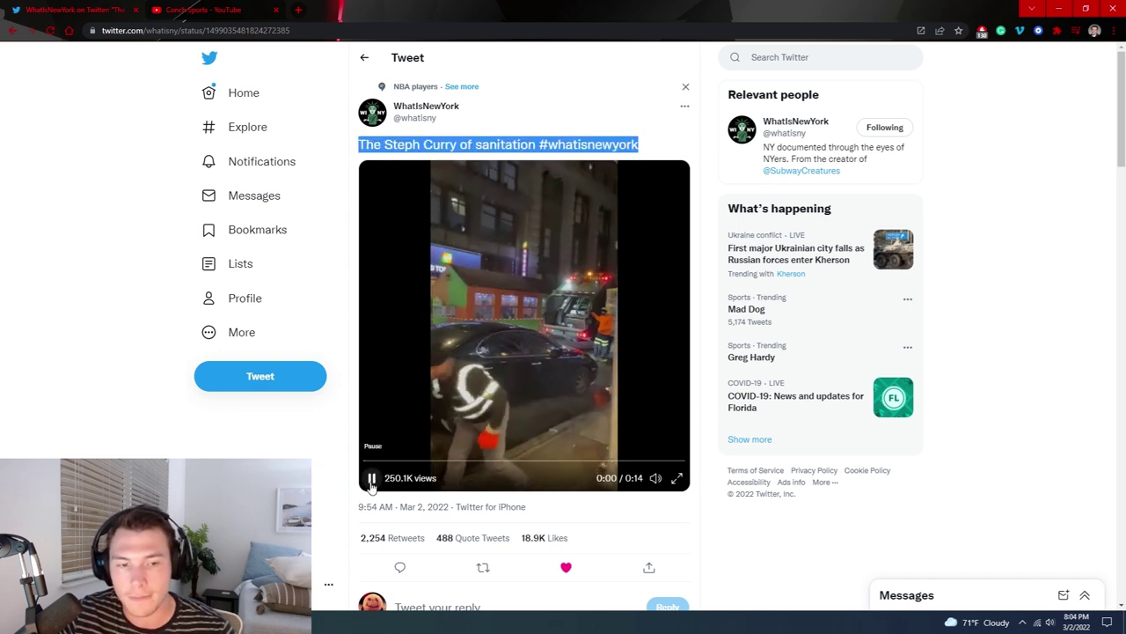
click(656, 442)
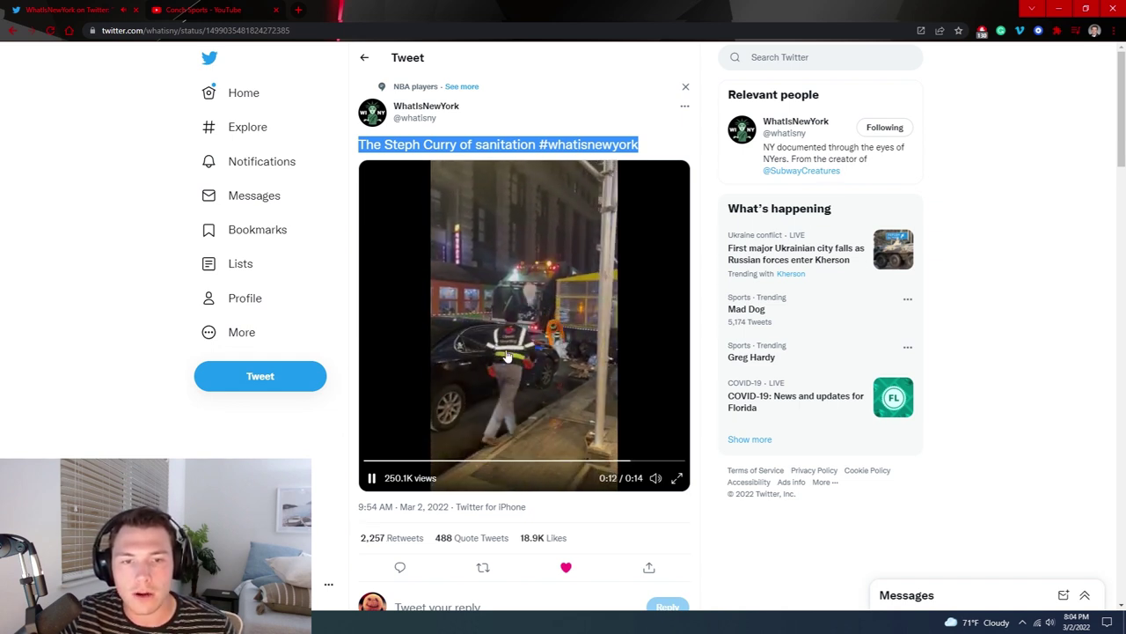
Step: Scrub the sanitation video to about 0:07, then near the end, then near the start
click(498, 325)
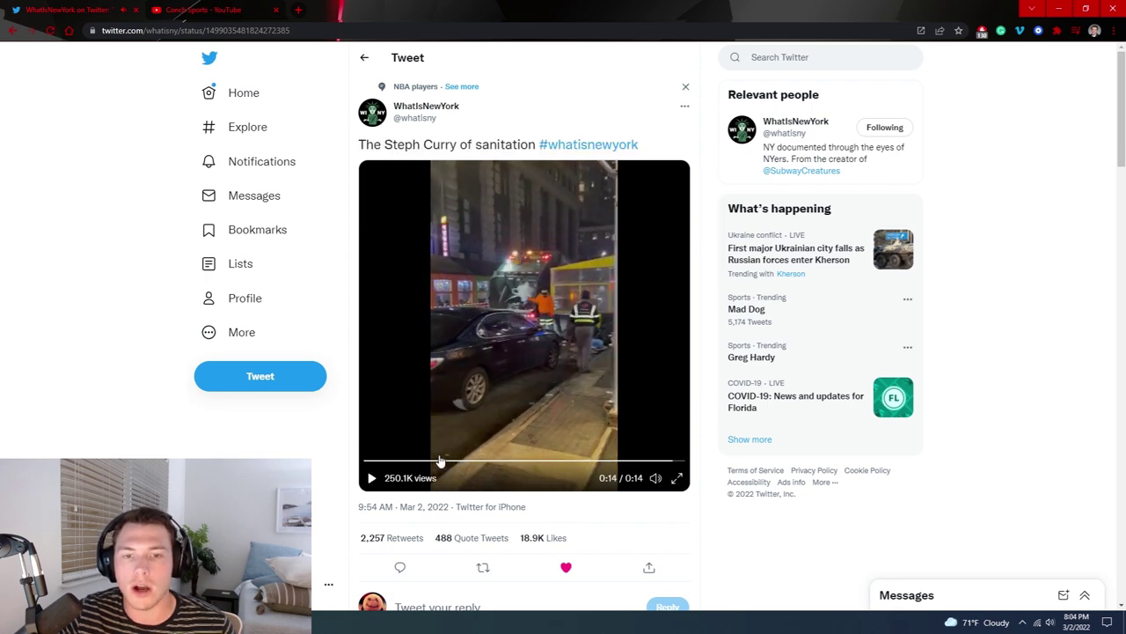
drag(383, 462, 548, 464)
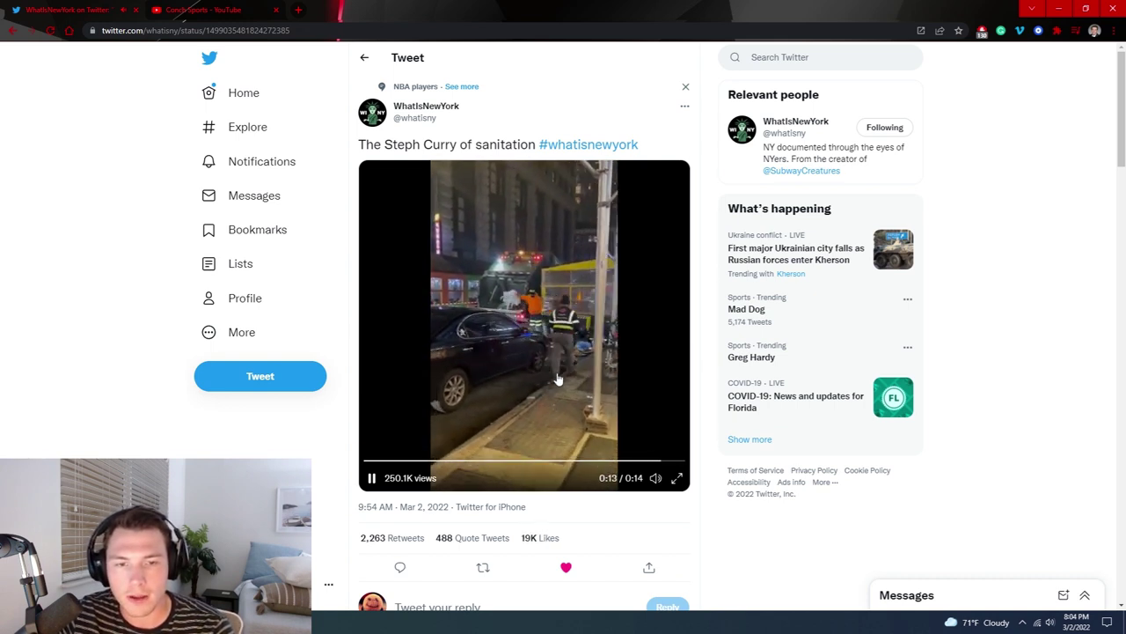
drag(622, 460, 662, 462)
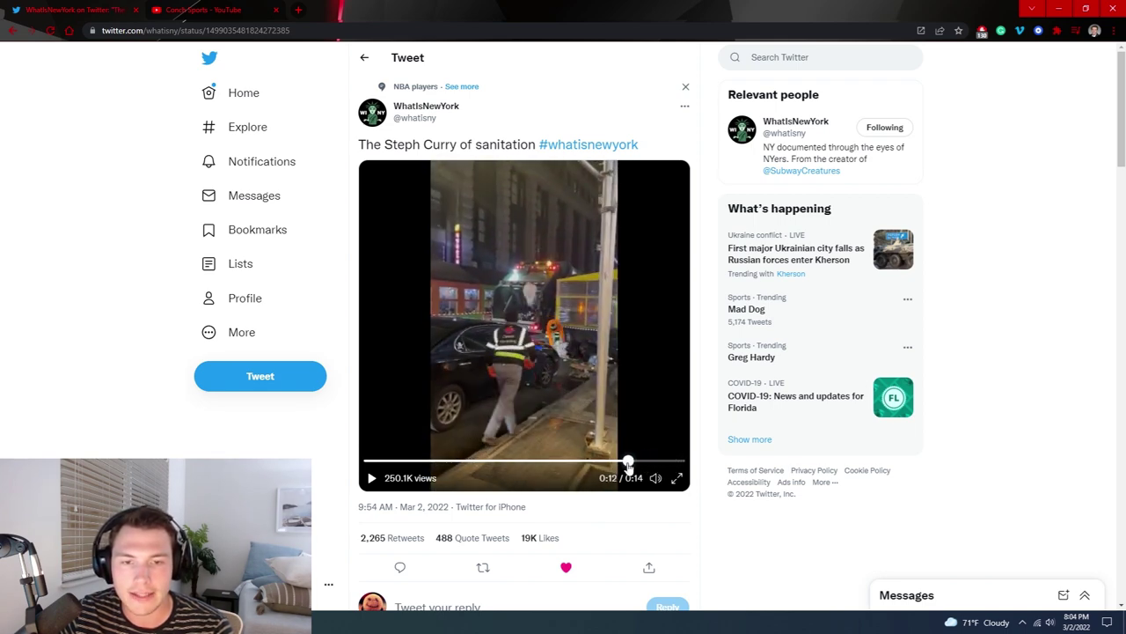
drag(662, 462, 364, 462)
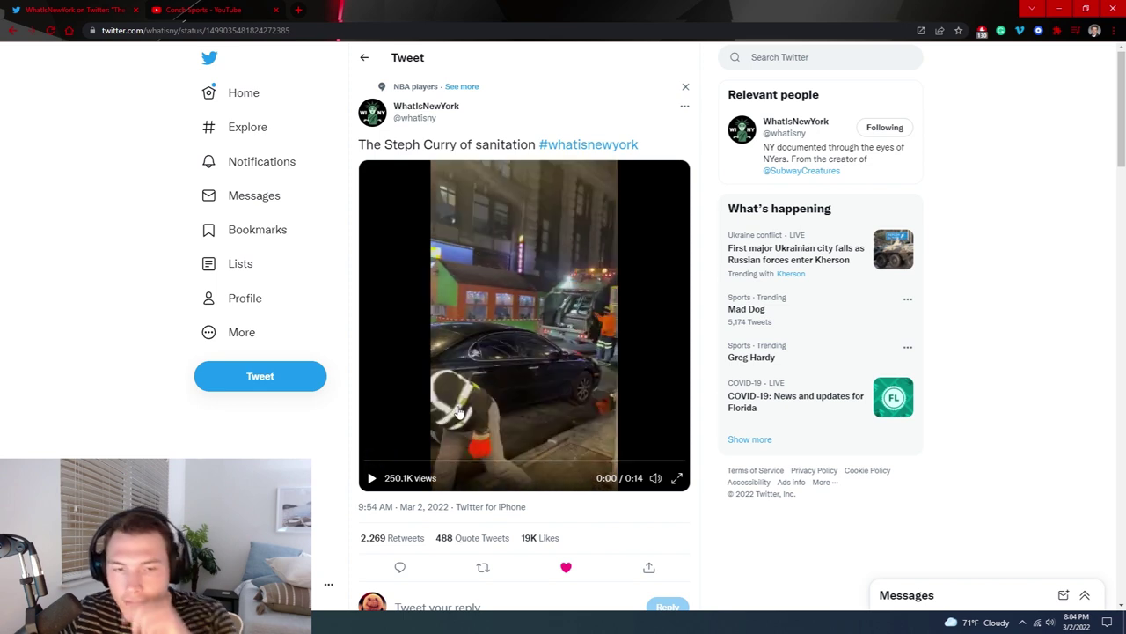
Step: Play the video, pause it near the end, and set the scrubber to 0:12
click(473, 356)
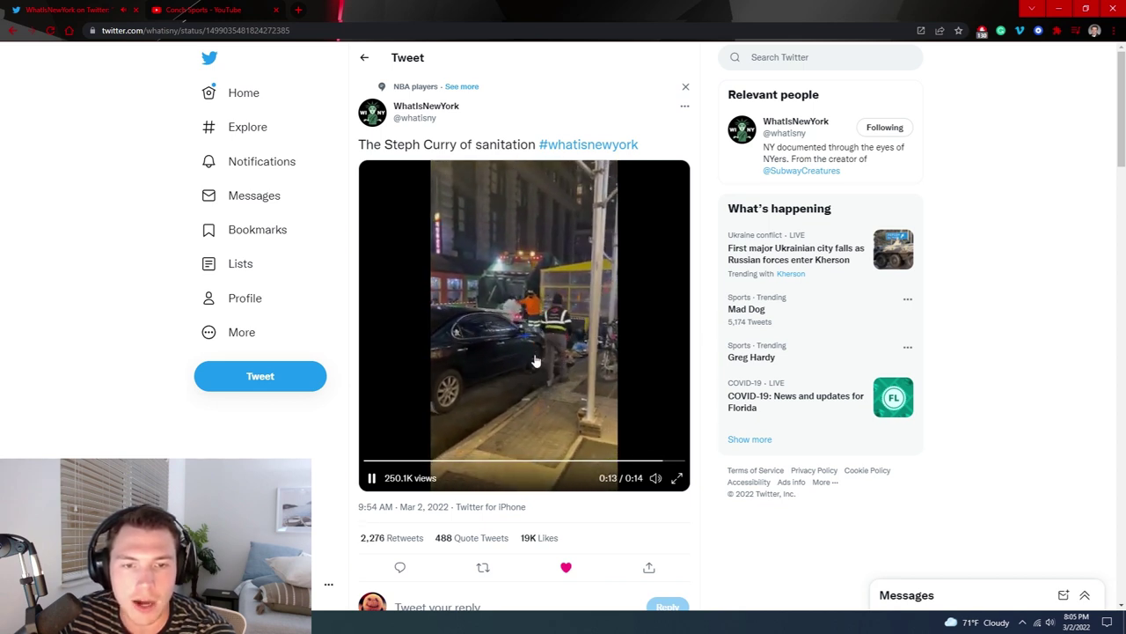
click(573, 423)
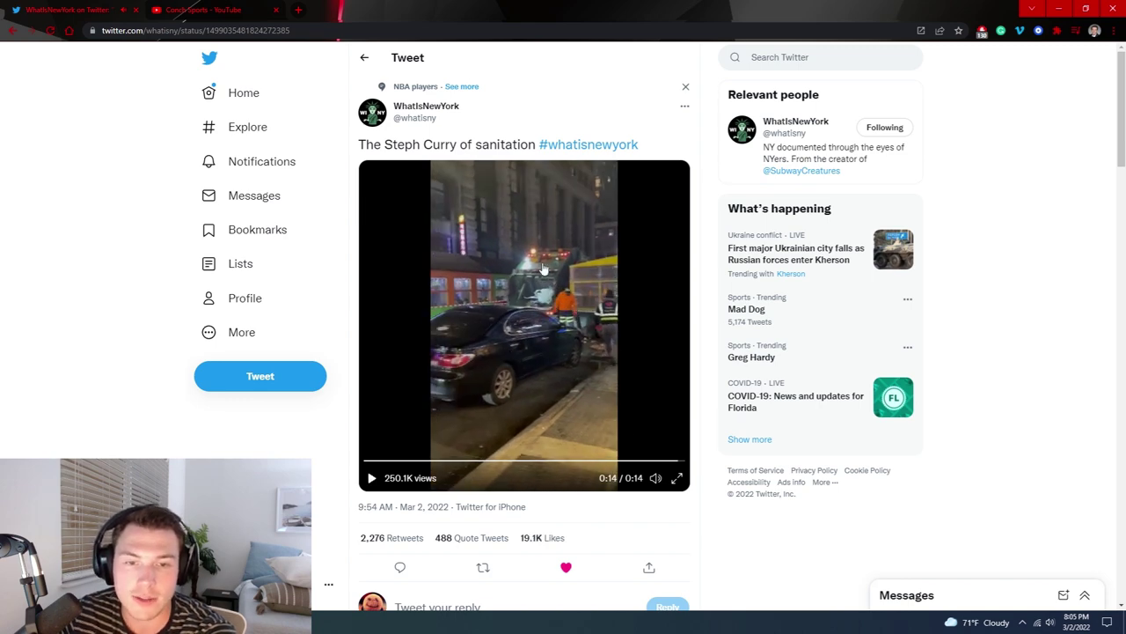
drag(642, 461, 586, 463)
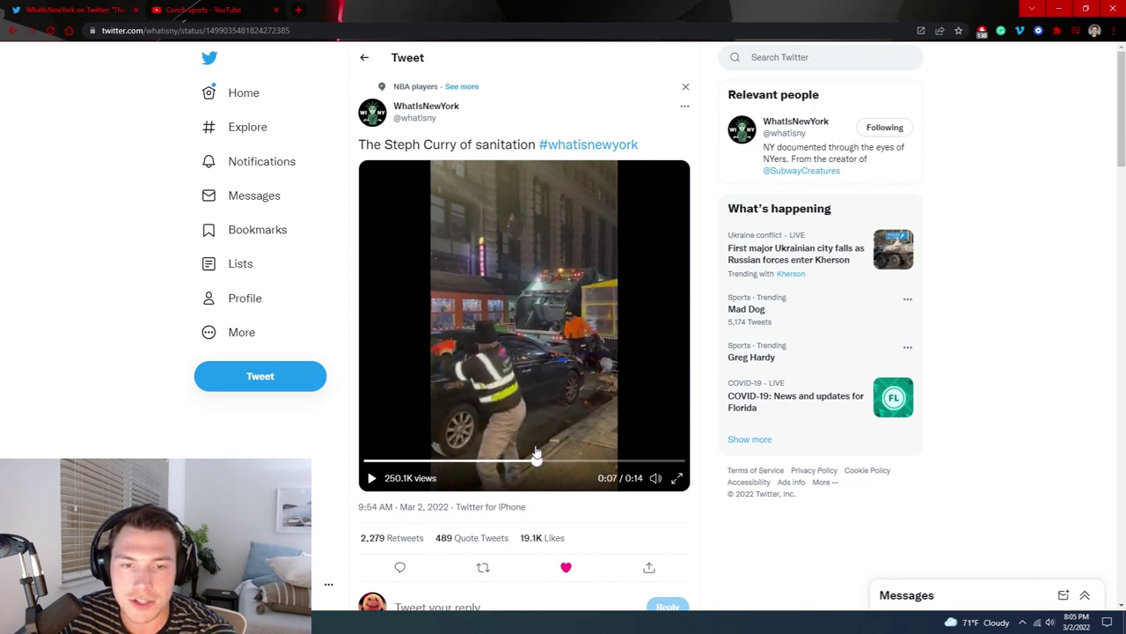
drag(536, 452, 641, 448)
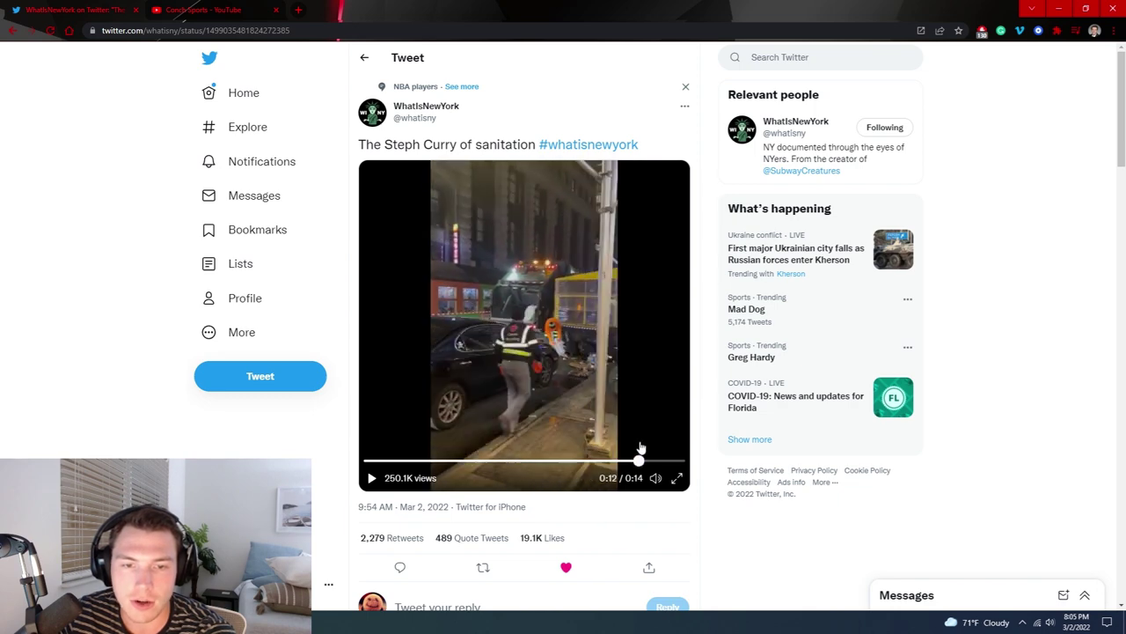
scroll(647, 449, down, 5)
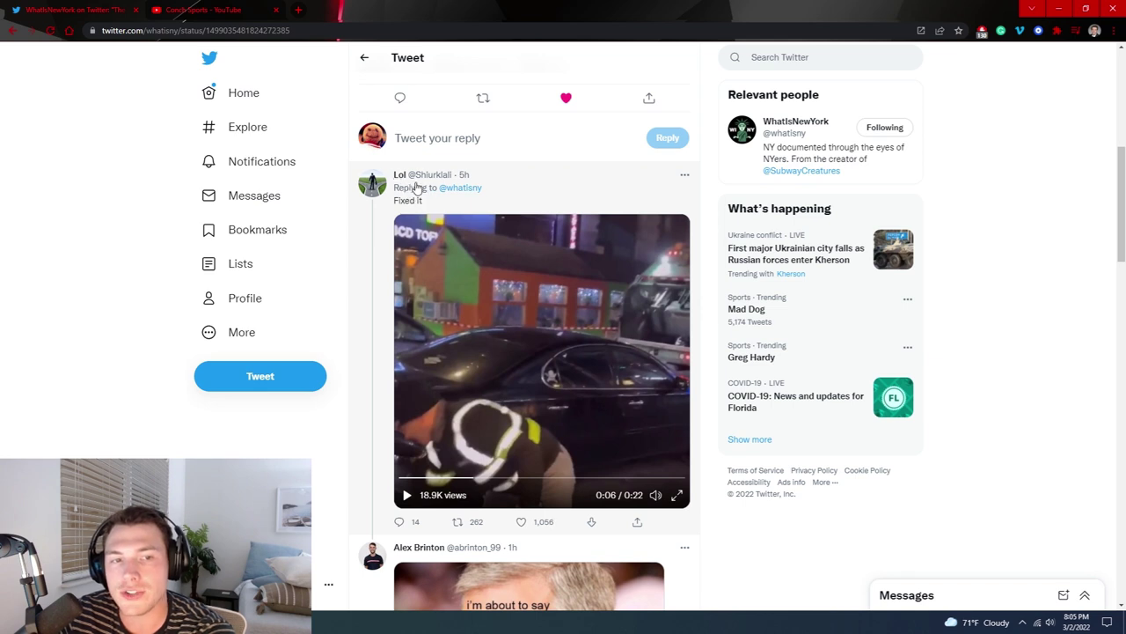
Step: Play the 'Fixed it' reply video from 0:00 at lower volume, then return to the tweet
click(398, 479)
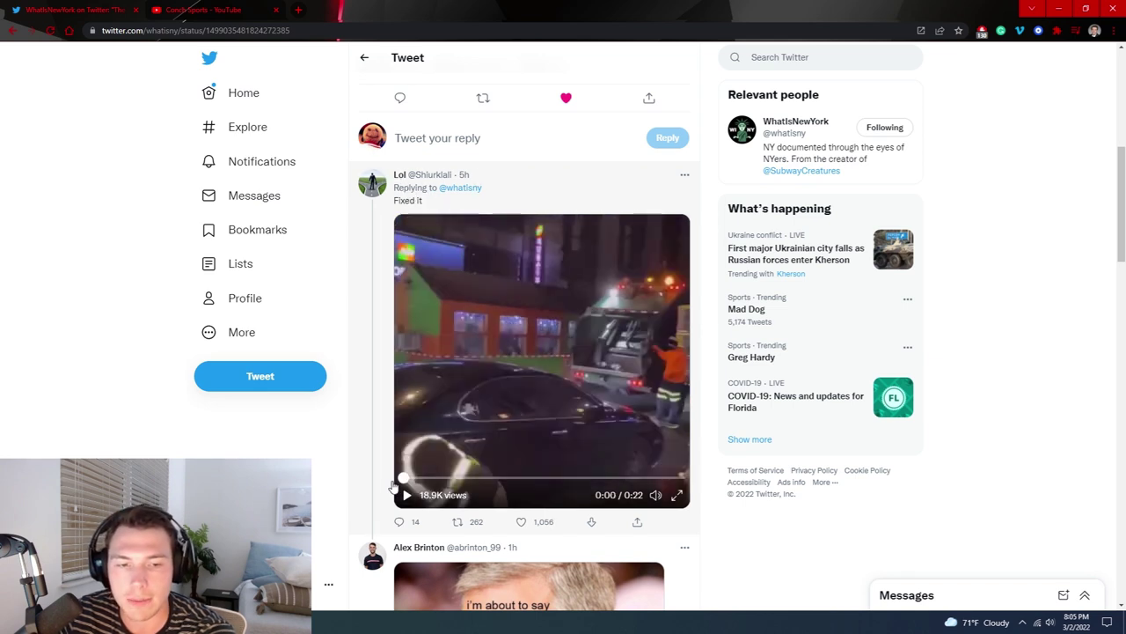
click(407, 495)
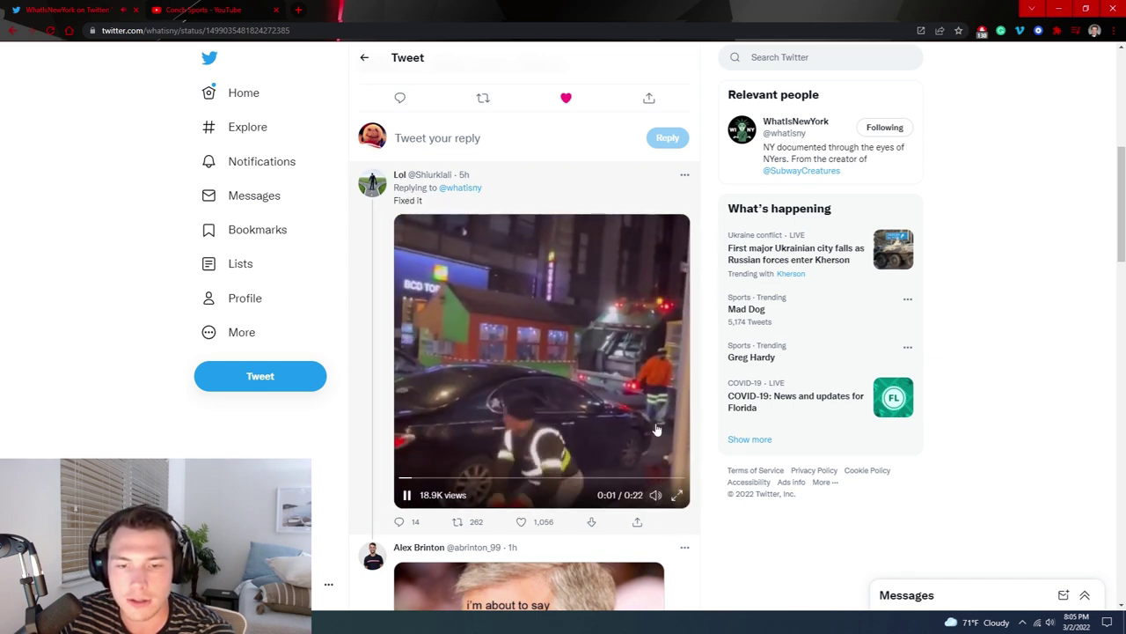
click(655, 453)
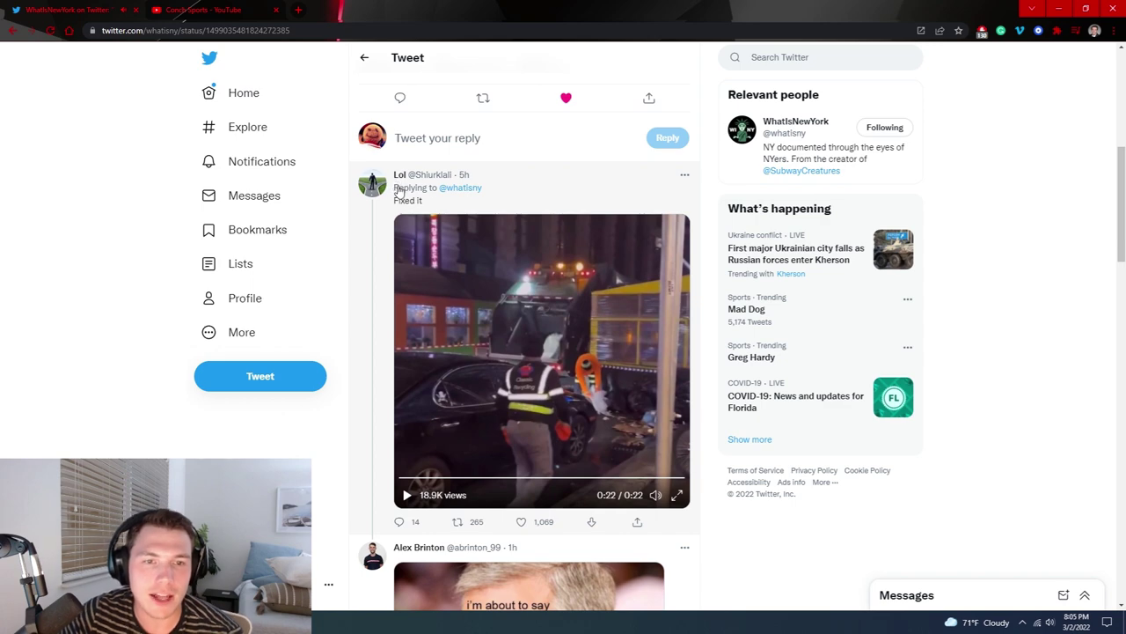
scroll(779, 323, up, 5)
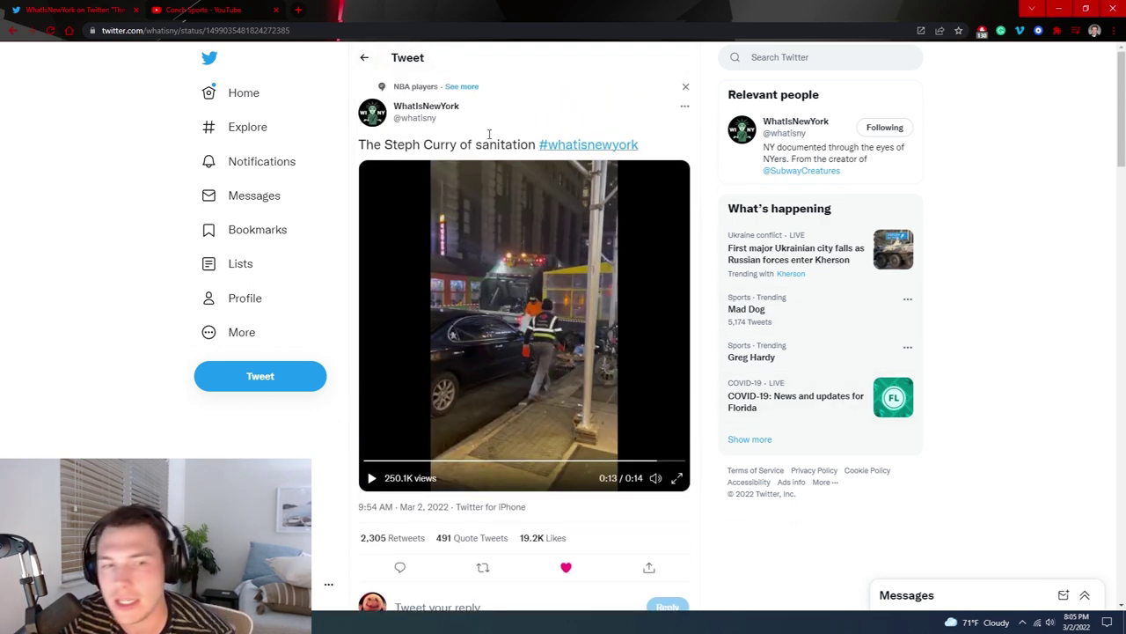
triple_click(428, 144)
click(547, 115)
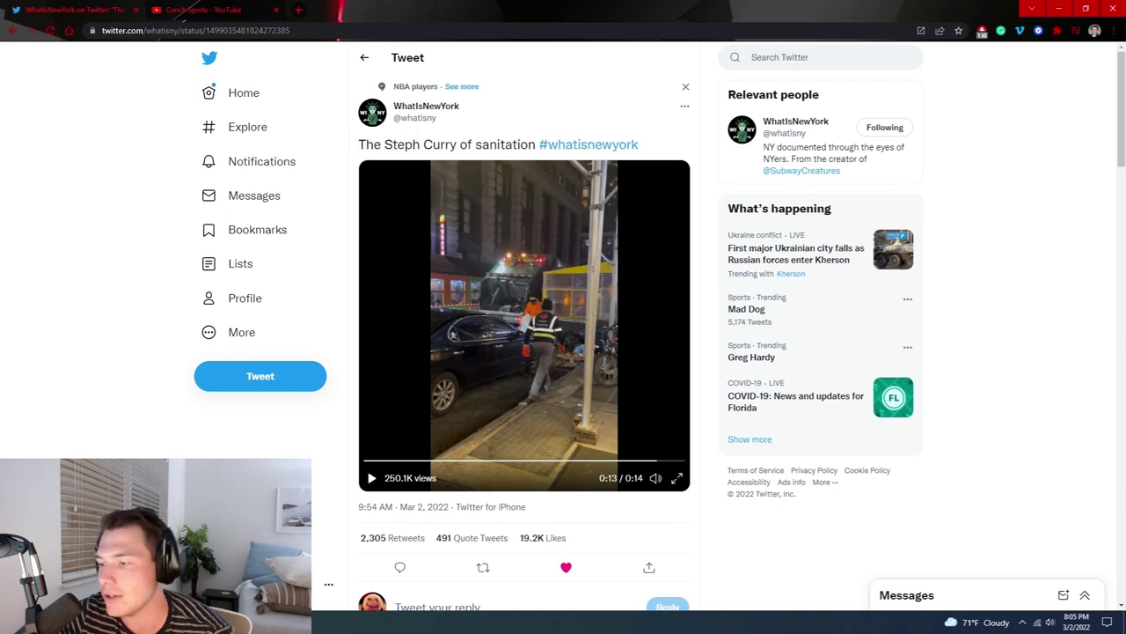